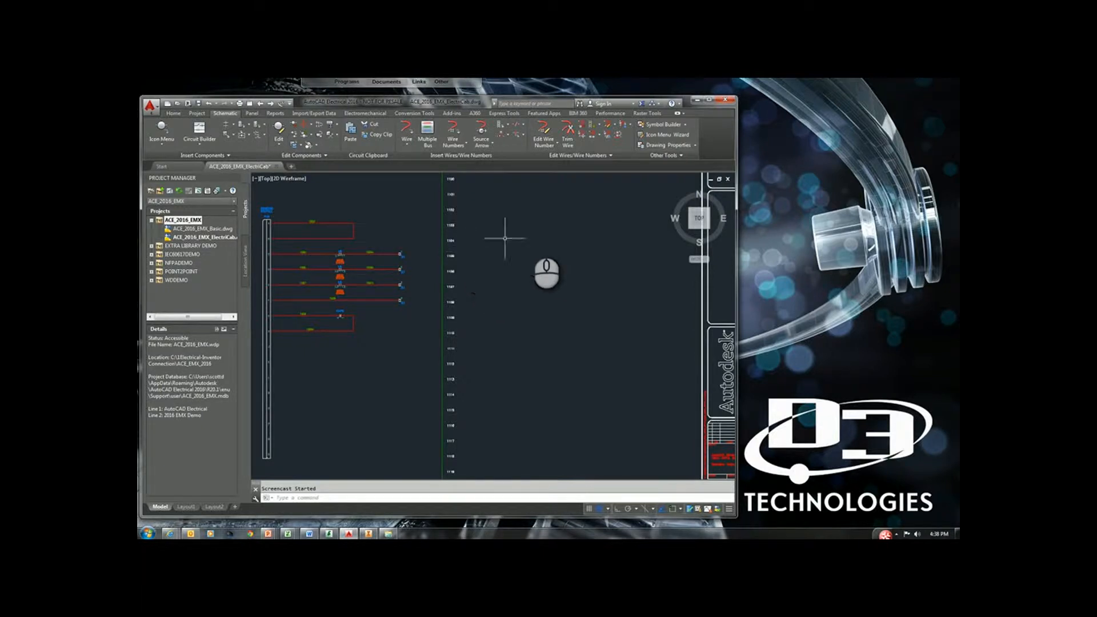
Step: Maximize the window and switch Project Manager to Location View with all locations included in the filter
click(710, 103)
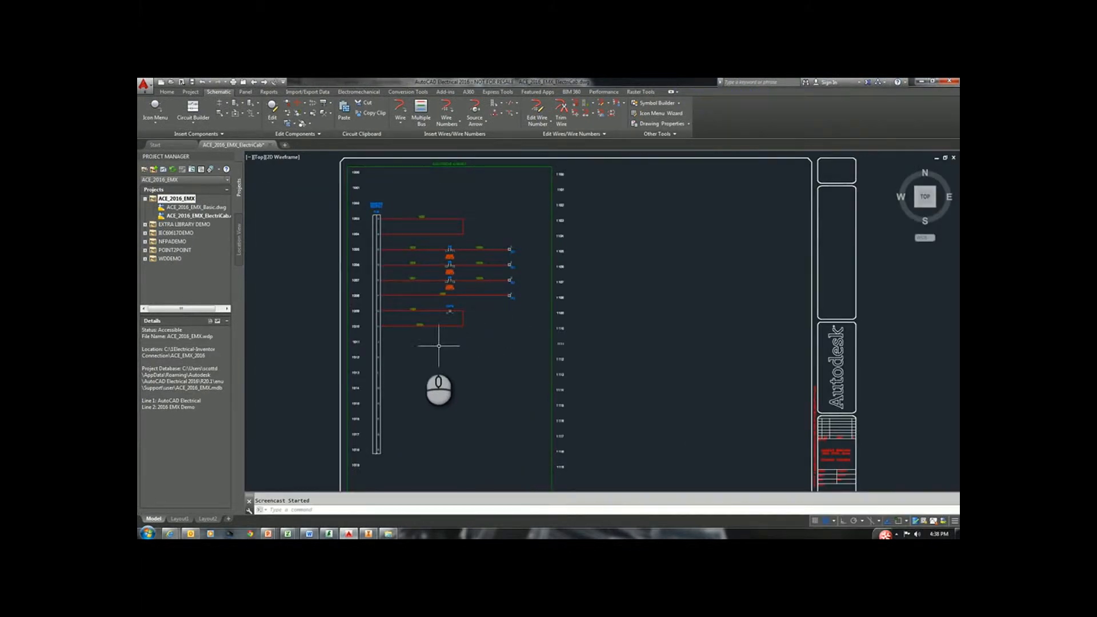
click(147, 199)
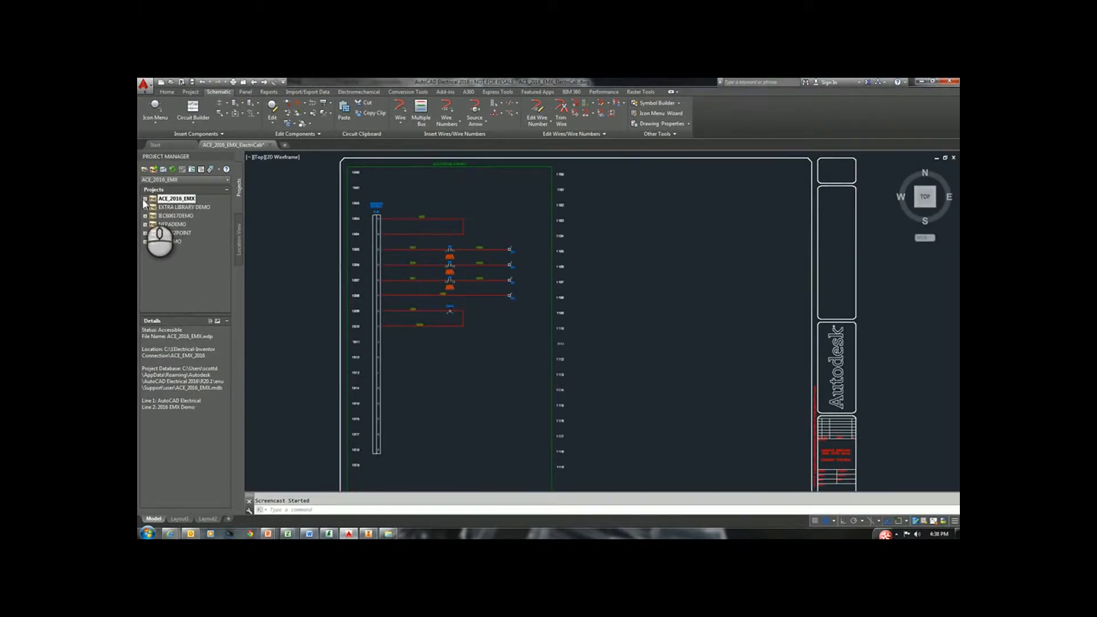
click(147, 198)
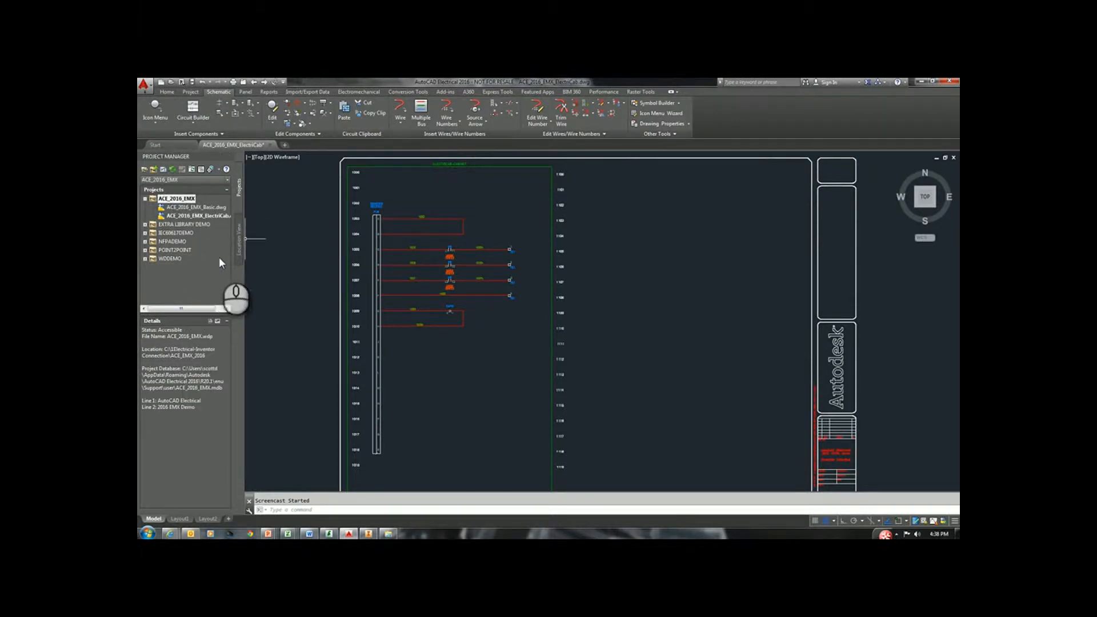
click(239, 228)
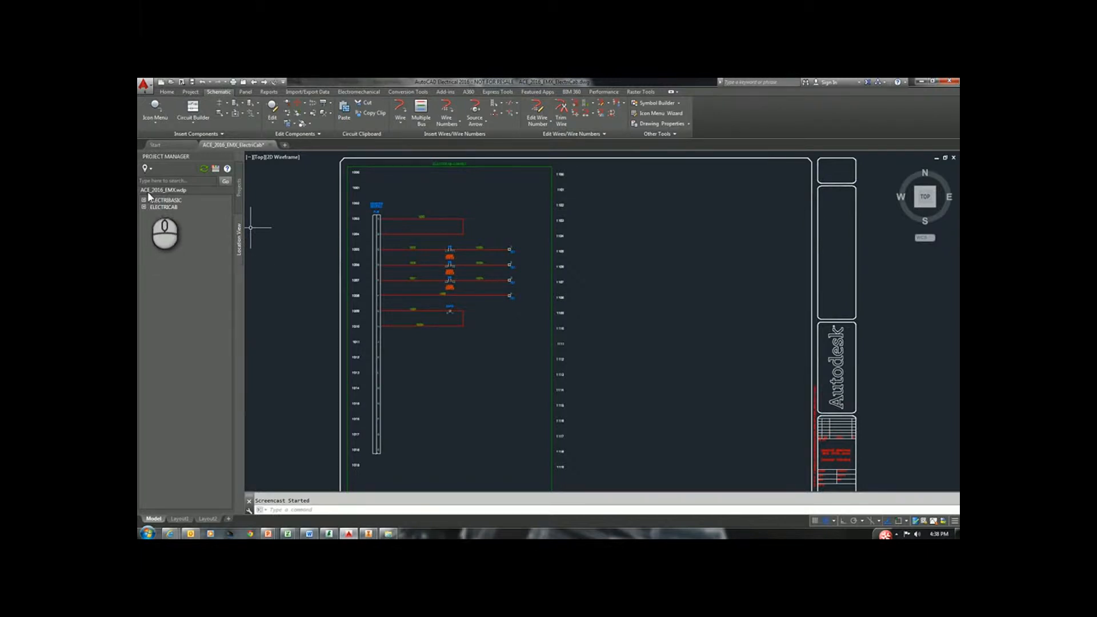
click(147, 169)
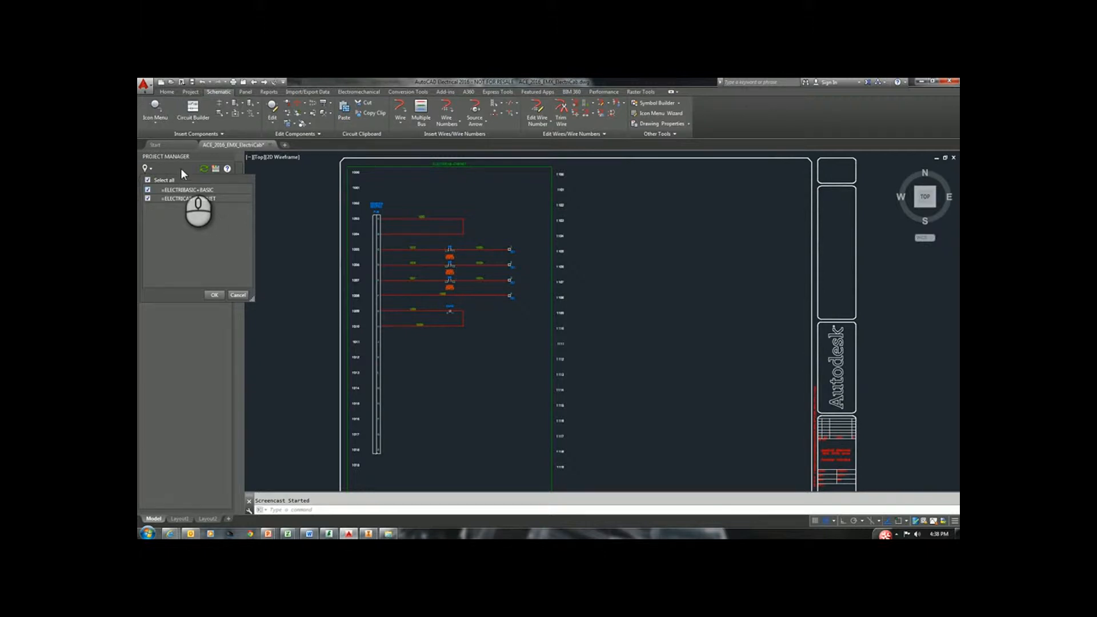
click(213, 294)
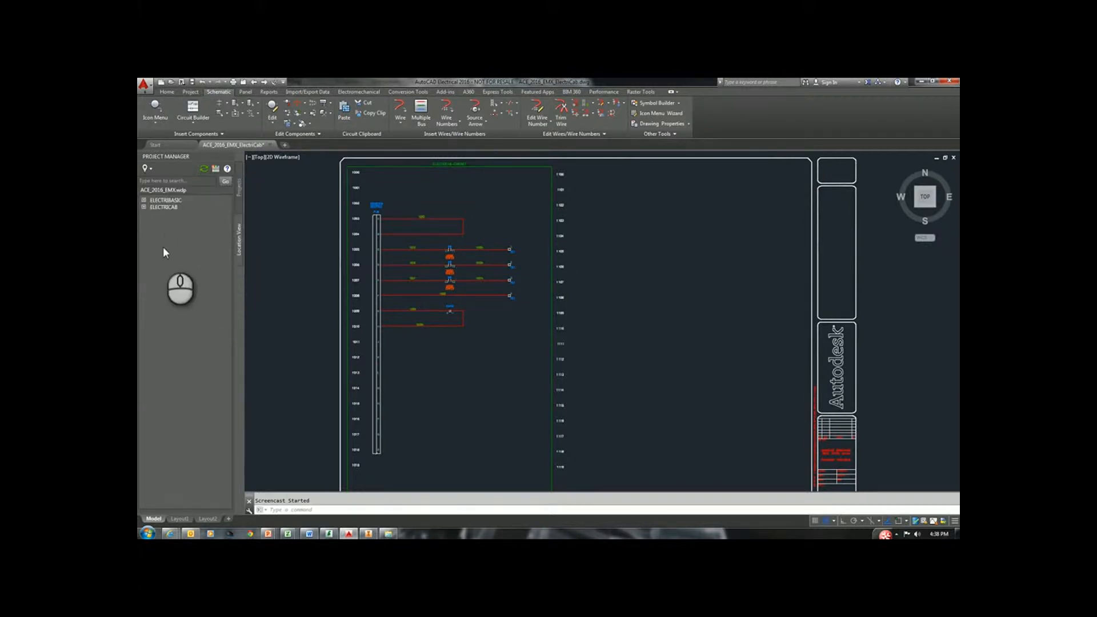
Step: Expand the ELECTRICAB installation and CABINET to list the cabinet's devices
click(144, 209)
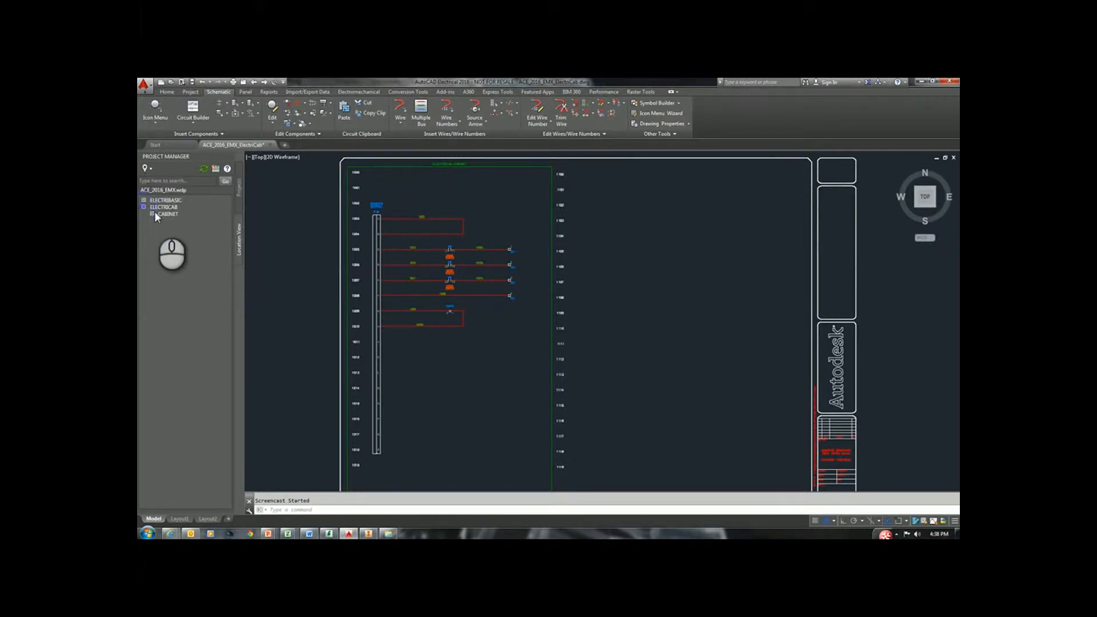
click(153, 213)
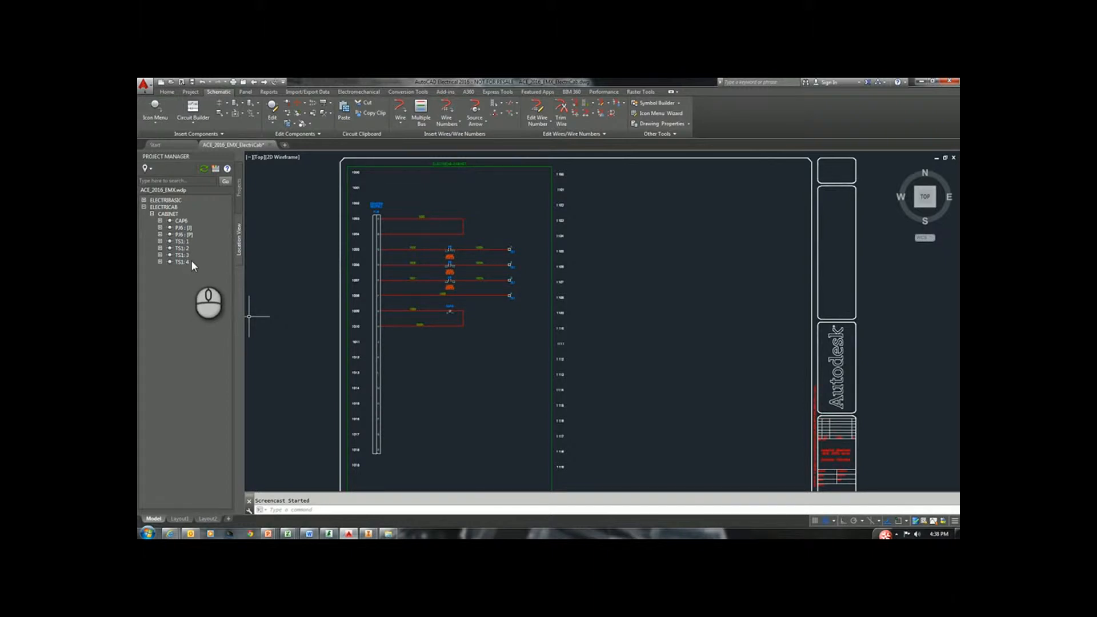
Step: Insert a Motor Starter Coil from the Icon Menu onto a rung, describe it MOTOR STARTER, and start the catalog lookup
click(156, 108)
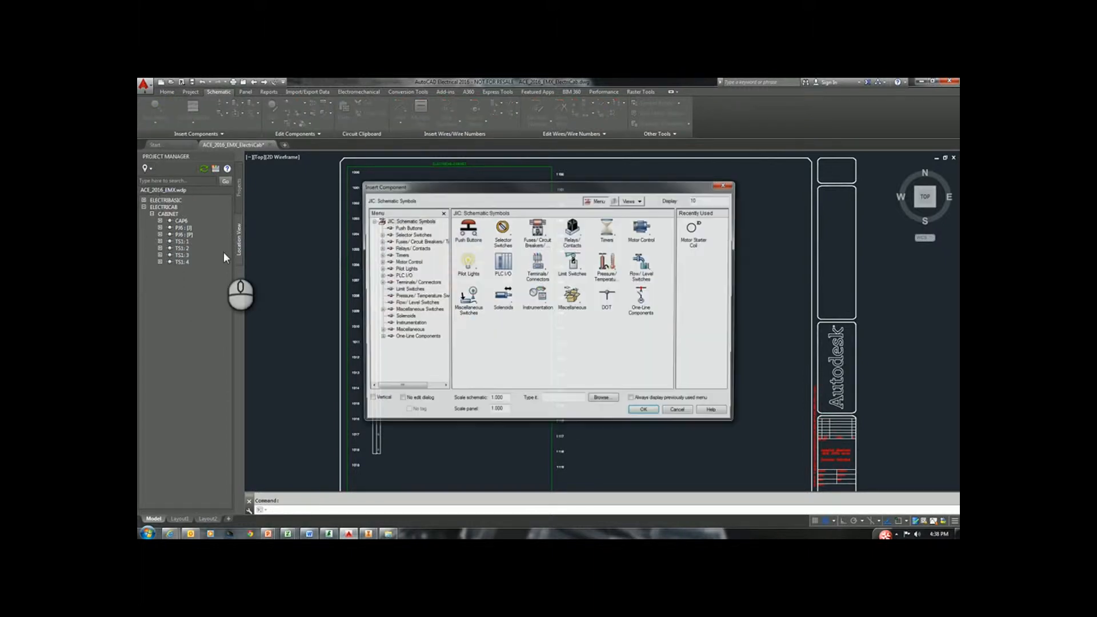
click(695, 227)
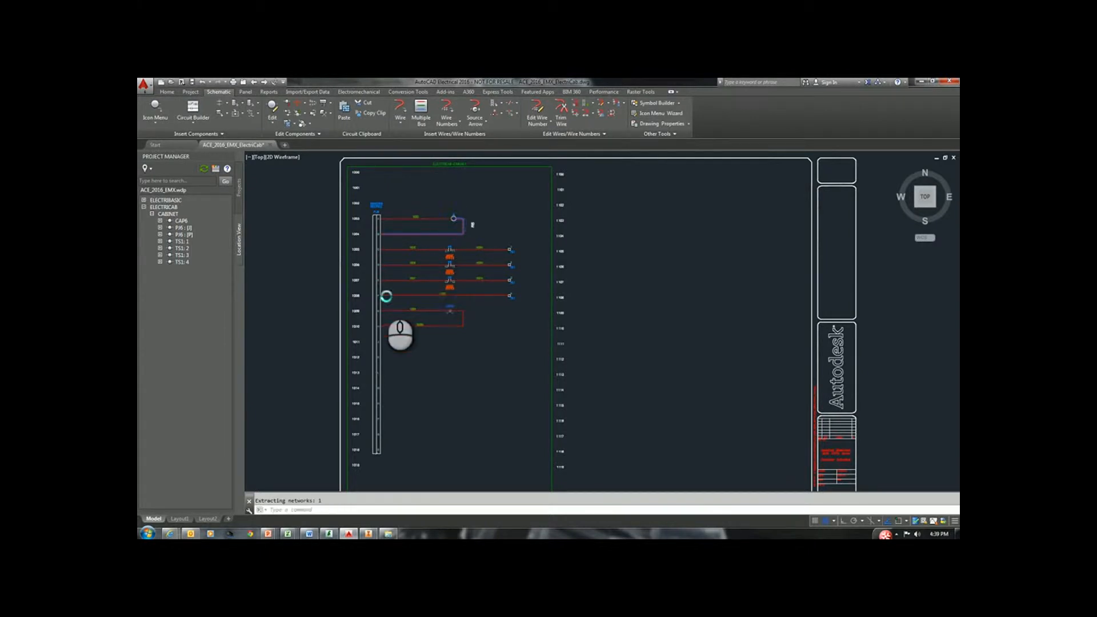
click(401, 336)
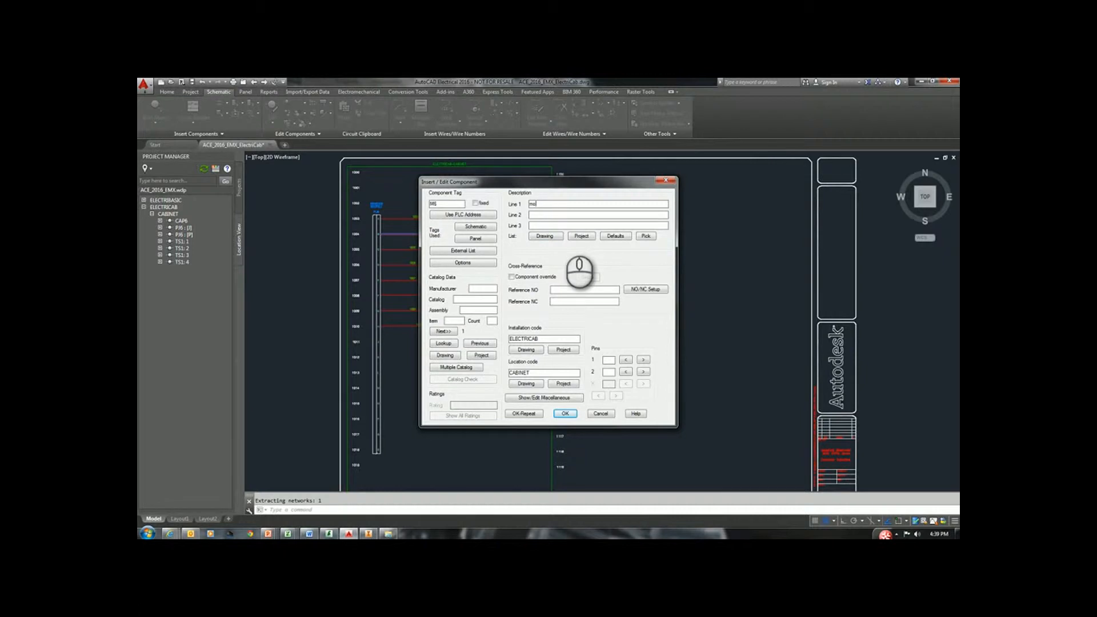
key(Caps_Lock)
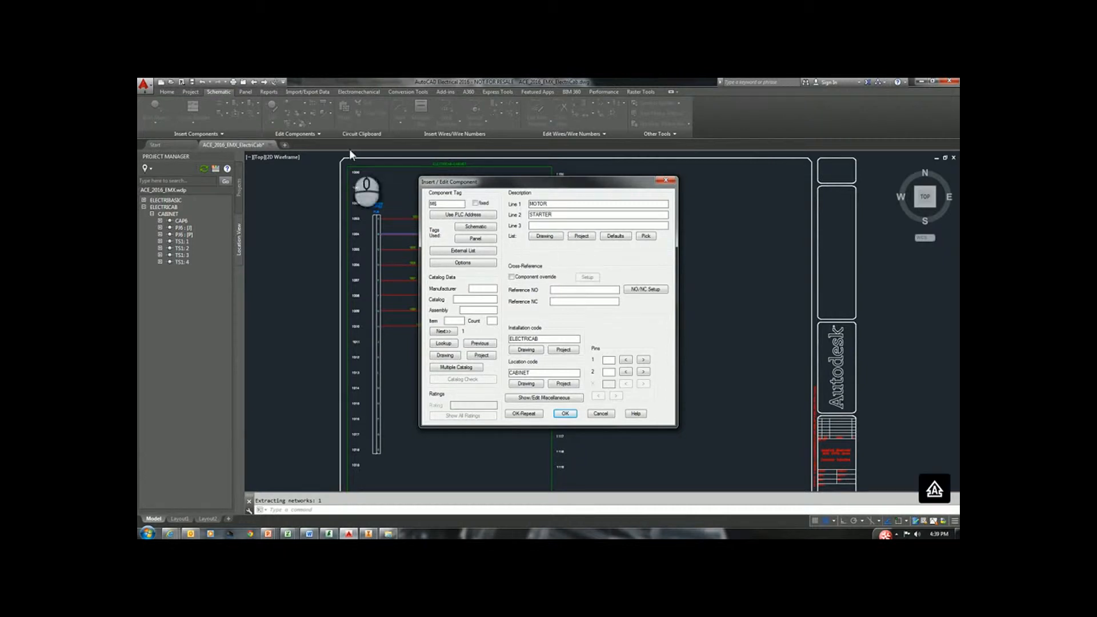
click(444, 344)
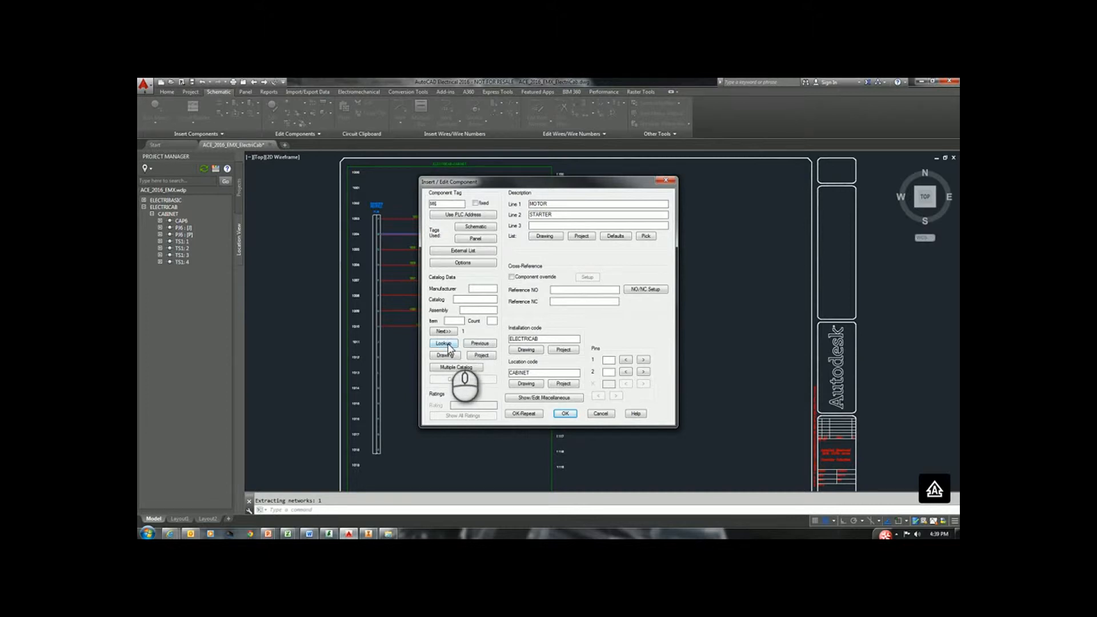
click(444, 343)
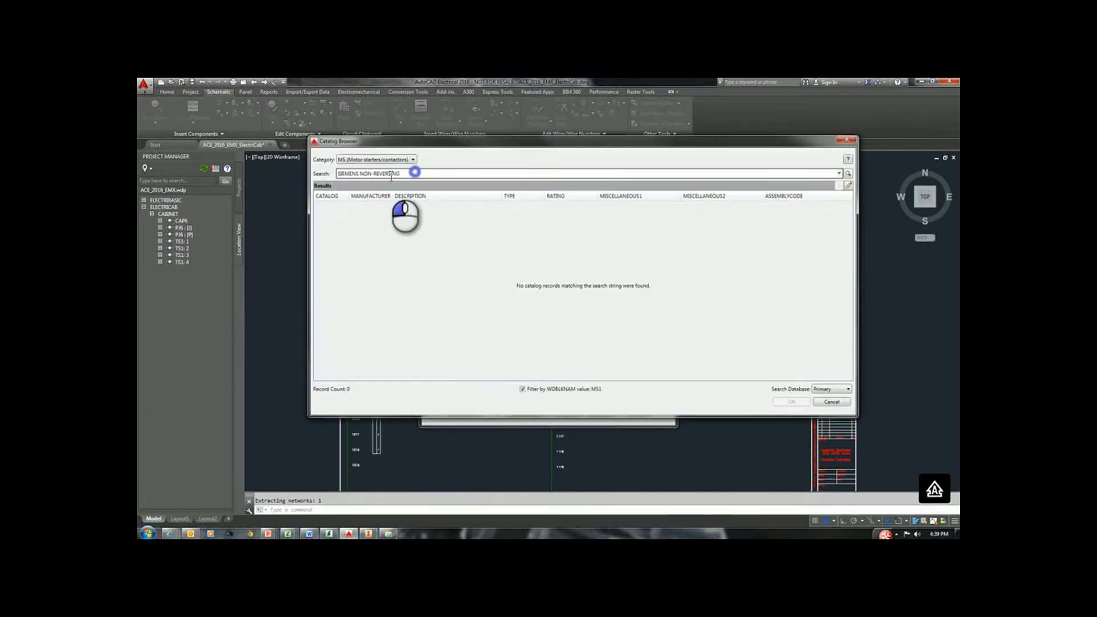
Step: Search the Catalog Browser for EATON and assign starter AN16DN0AB with 110/120 VAC coil
double_click(414, 172)
text(E)
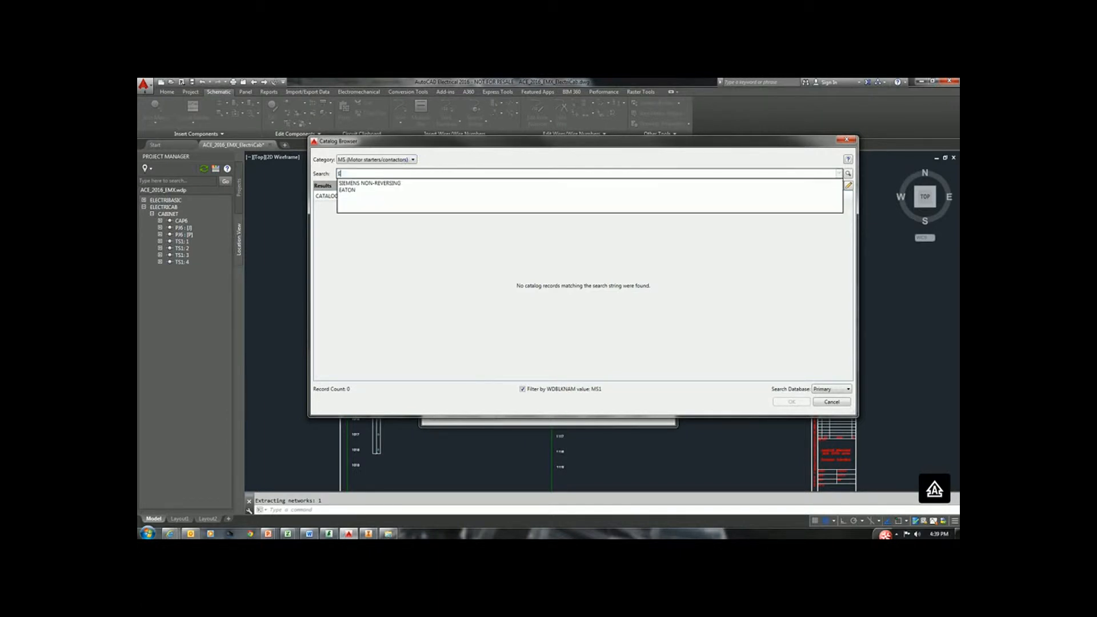
key(Return)
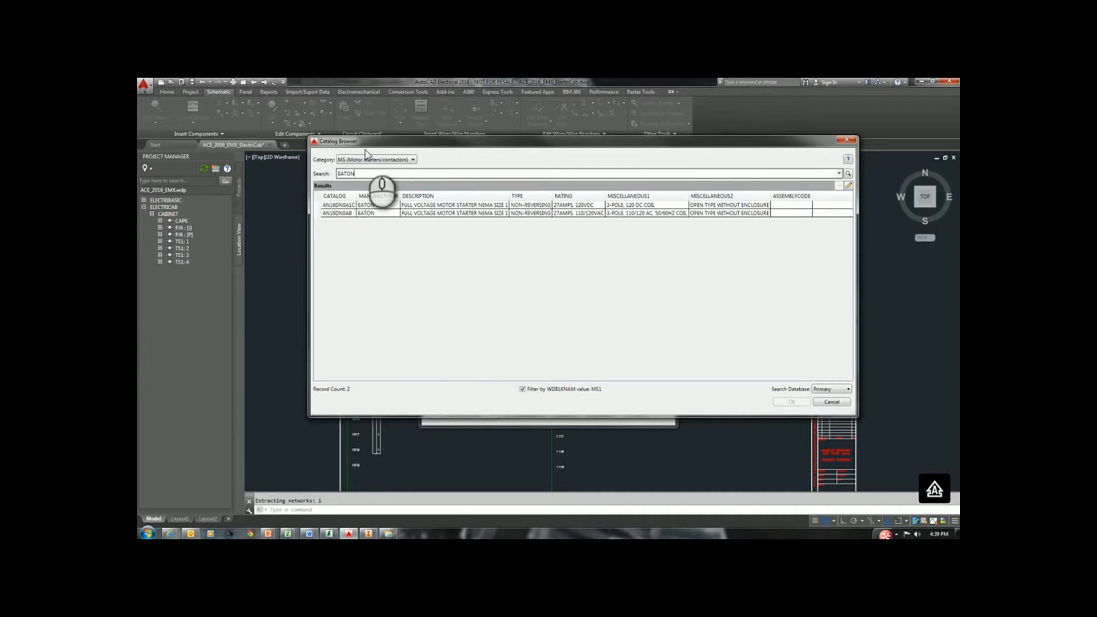
drag(369, 141, 384, 138)
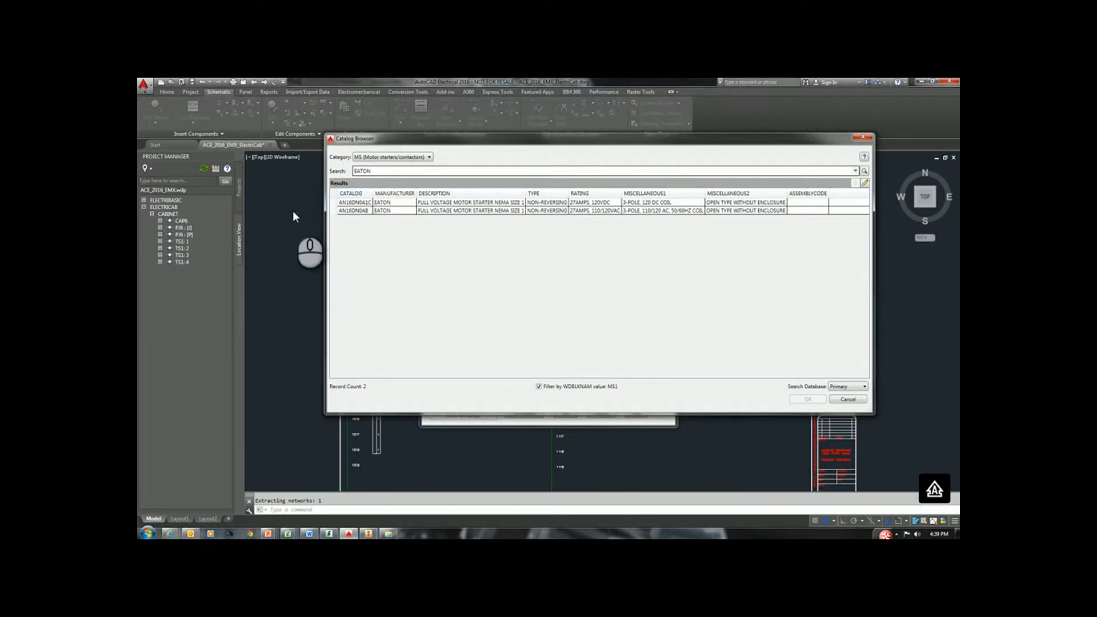
click(353, 210)
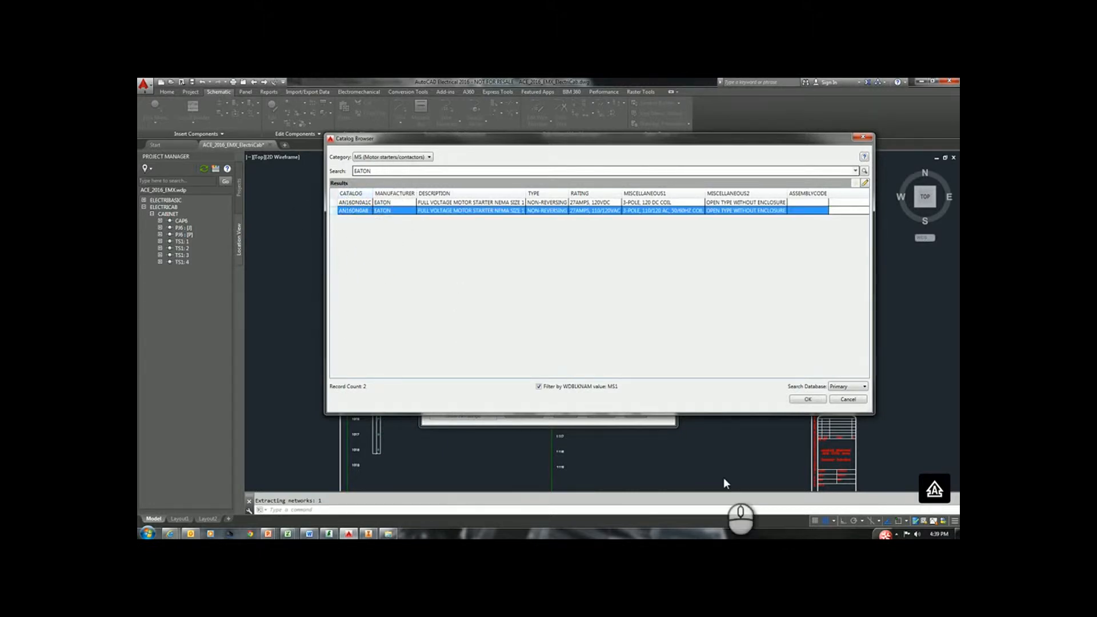
click(809, 401)
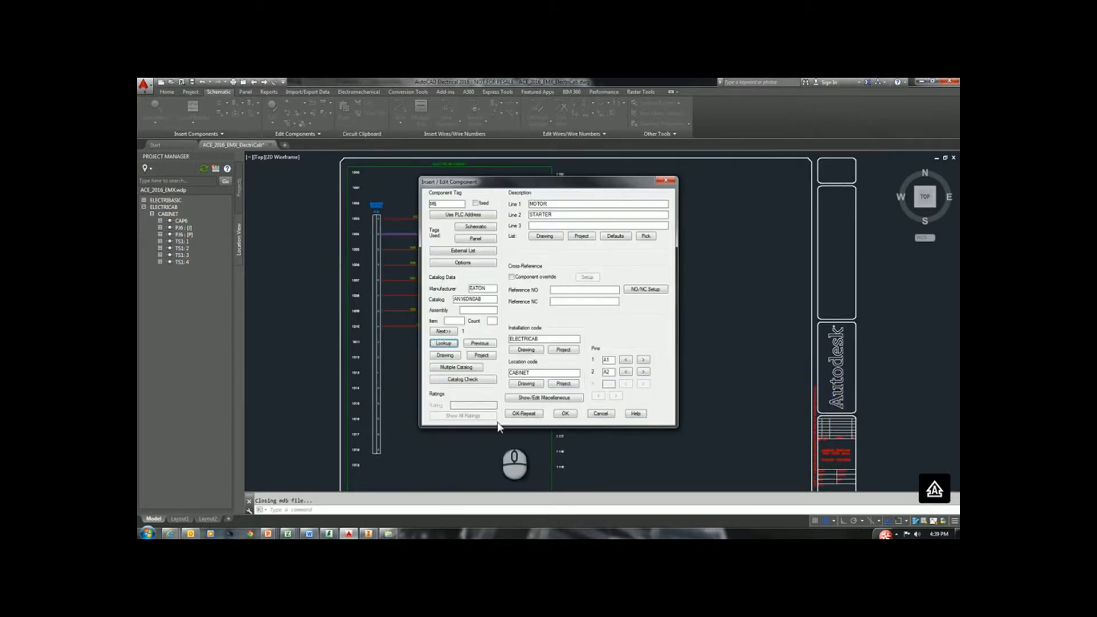
Step: Check the bill of material, finish editing M6, and Yes-Update its related contacts including description
click(461, 379)
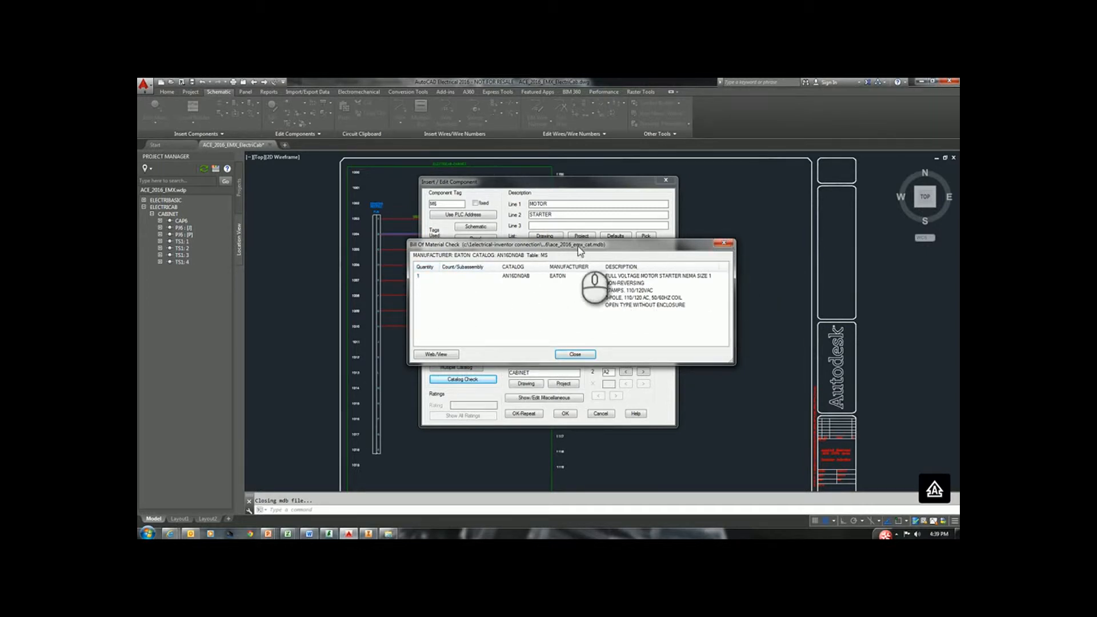
click(728, 245)
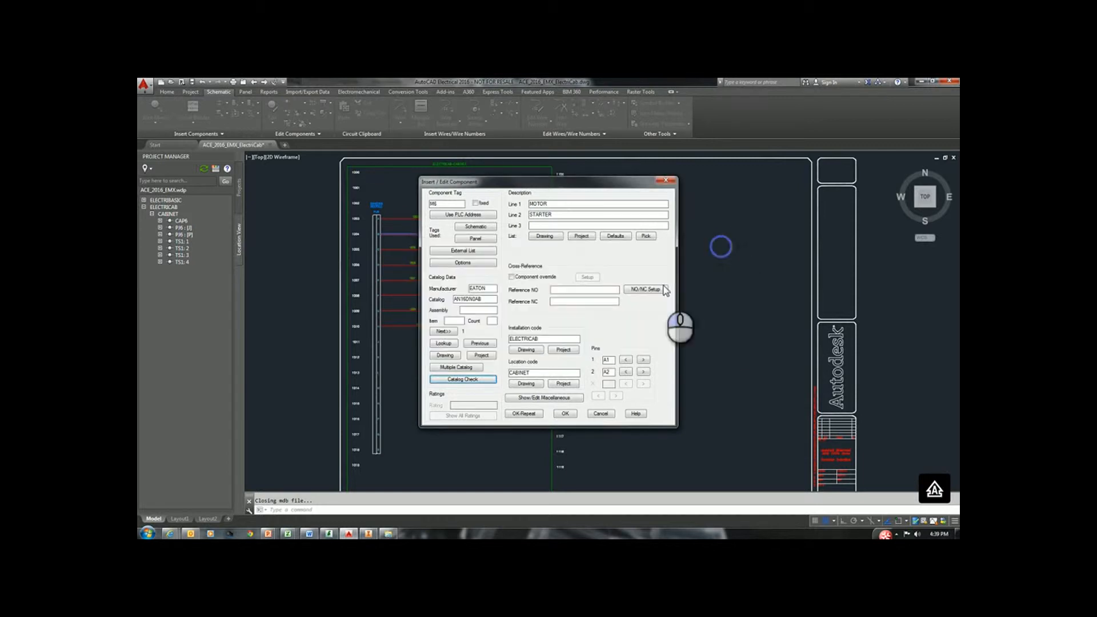
click(569, 414)
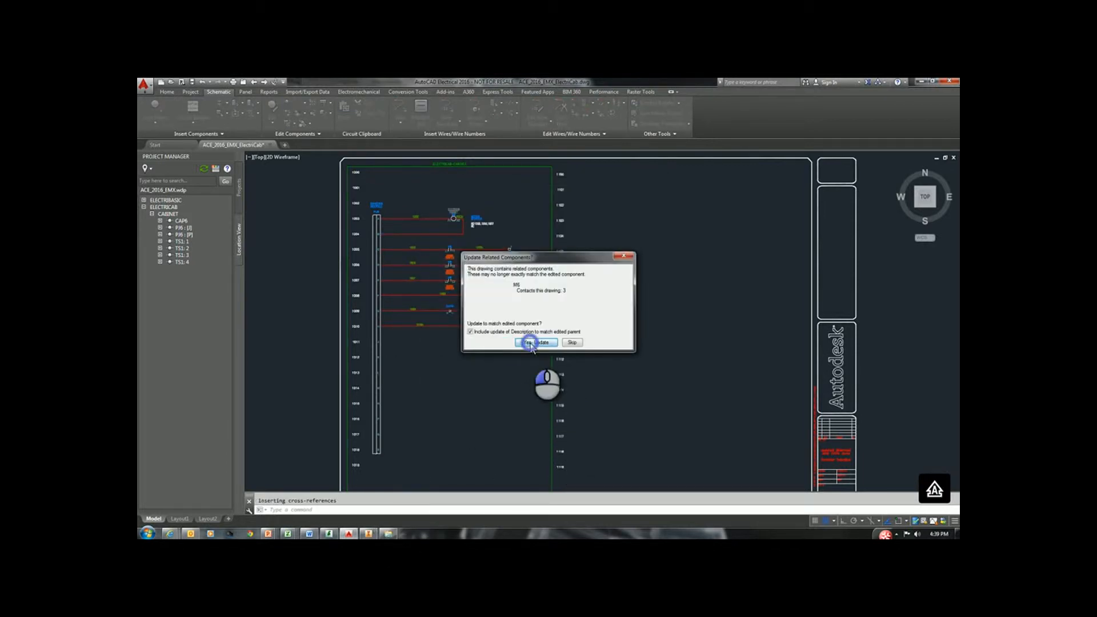
click(536, 341)
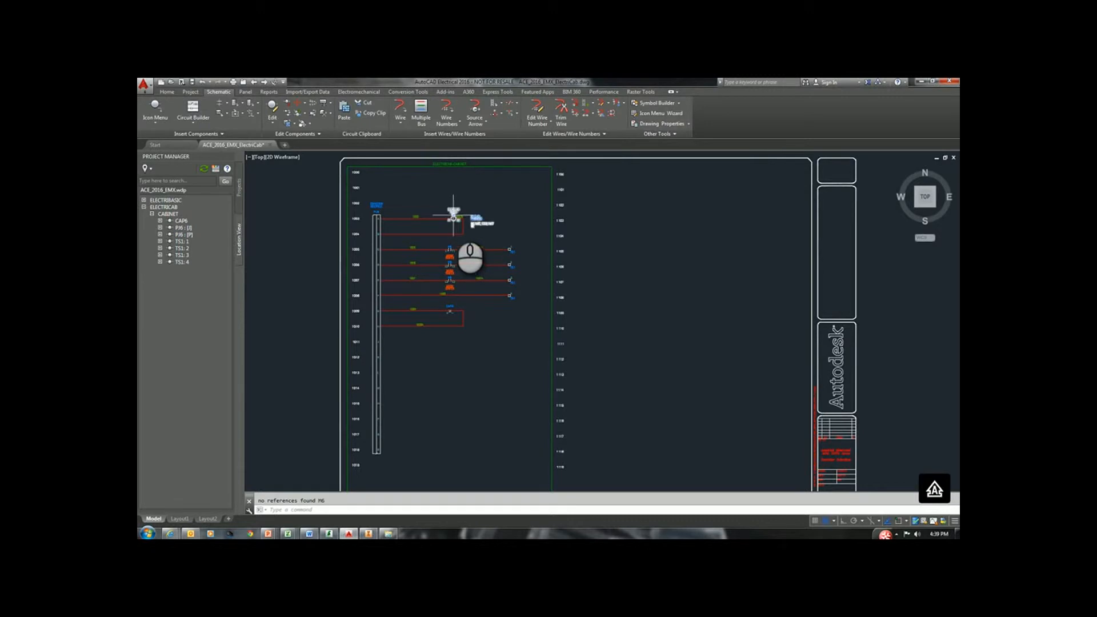
click(204, 169)
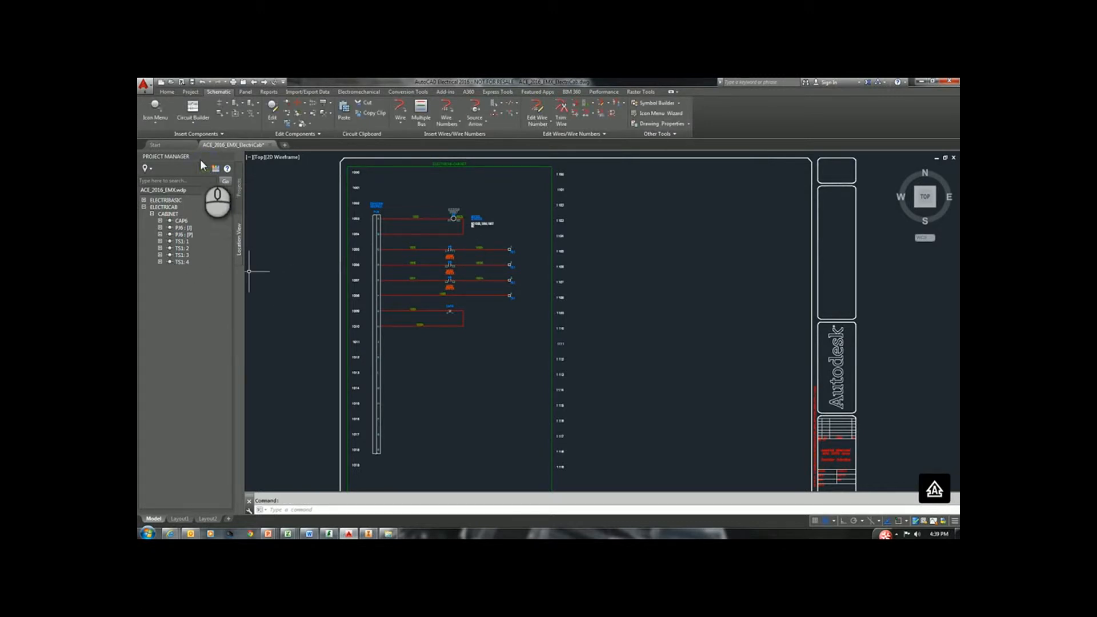
Step: Switch to the Projects view and back to Location View so M6 lists under CABINET
click(240, 179)
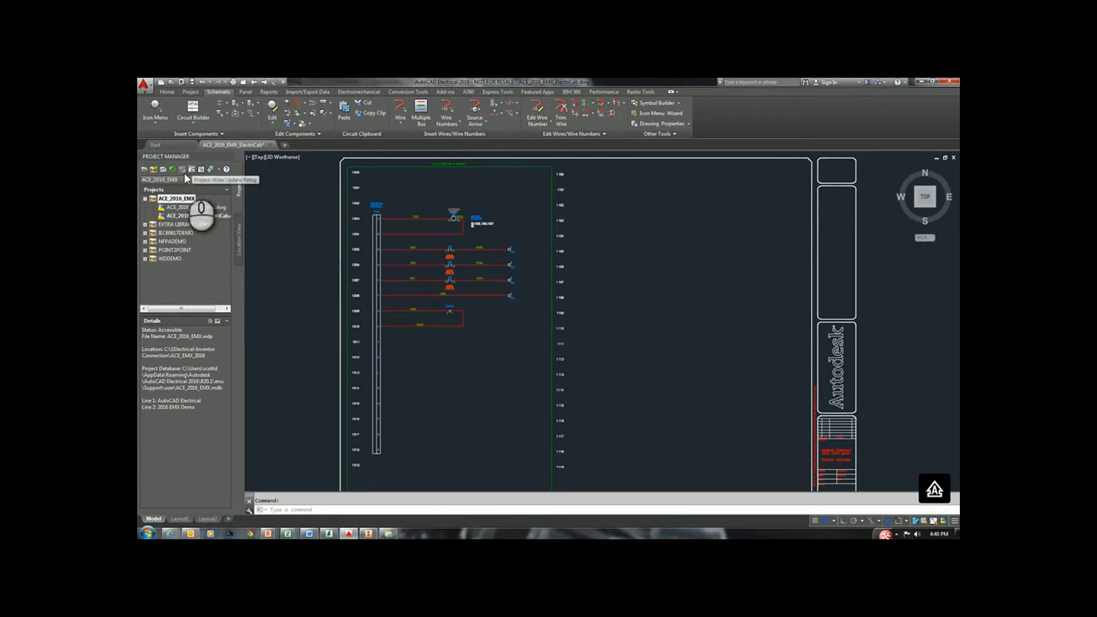
click(238, 238)
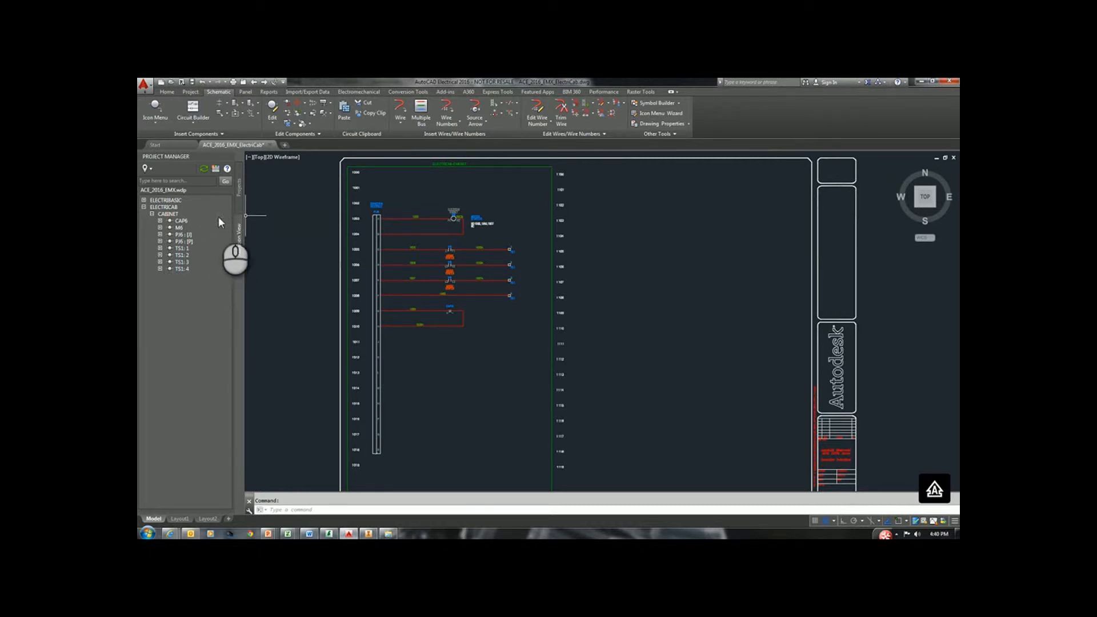
click(352, 92)
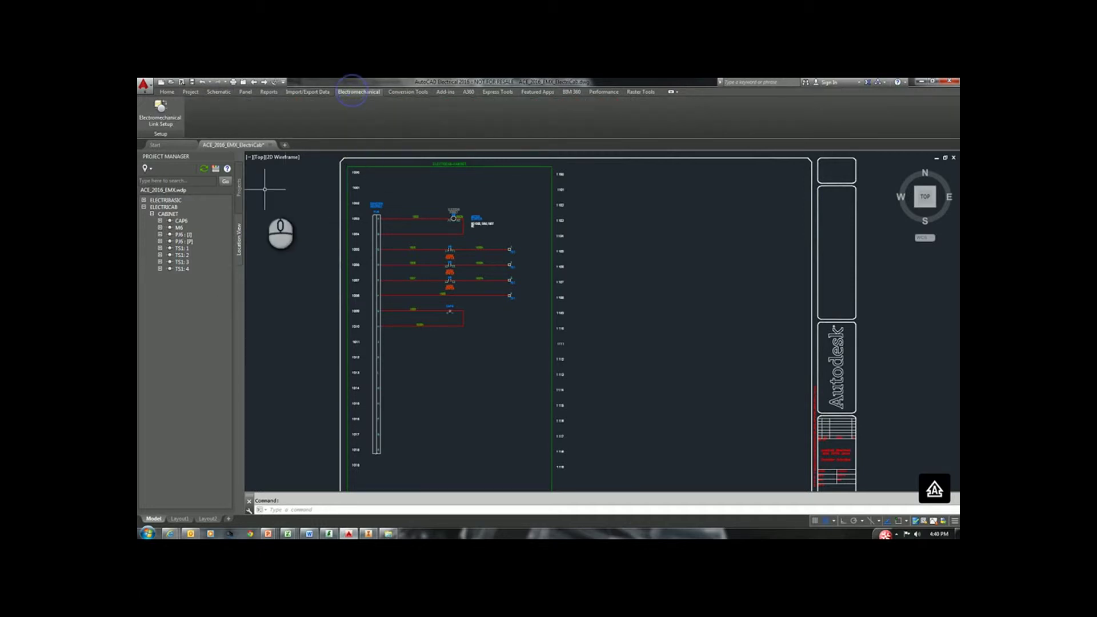
Step: Start Link Setup, choose Create, and name the new link file LINKED
click(163, 120)
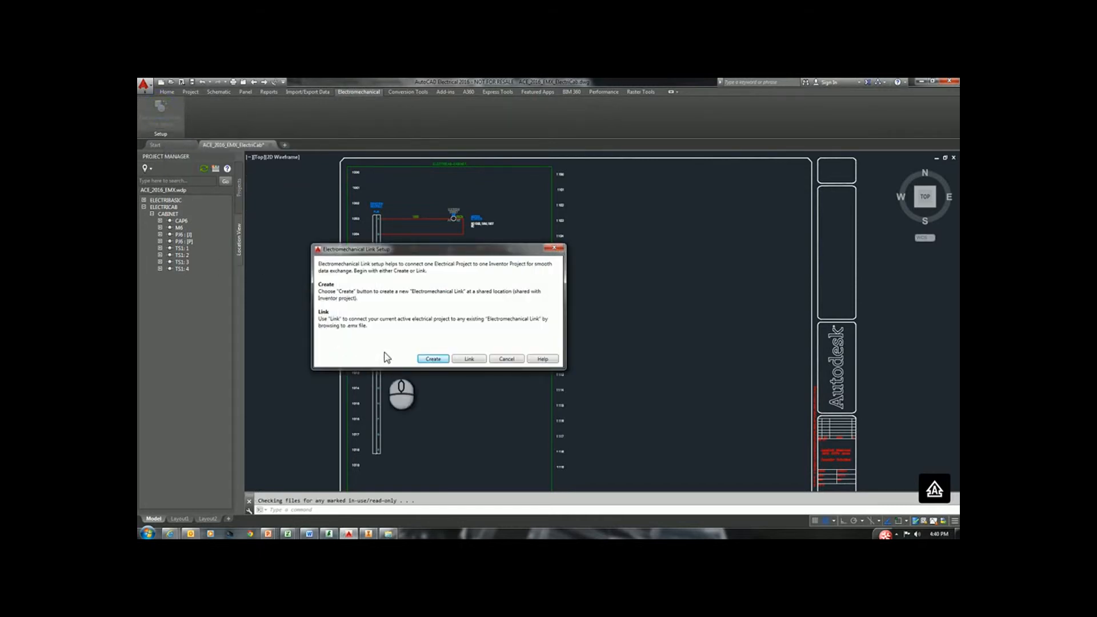
click(432, 360)
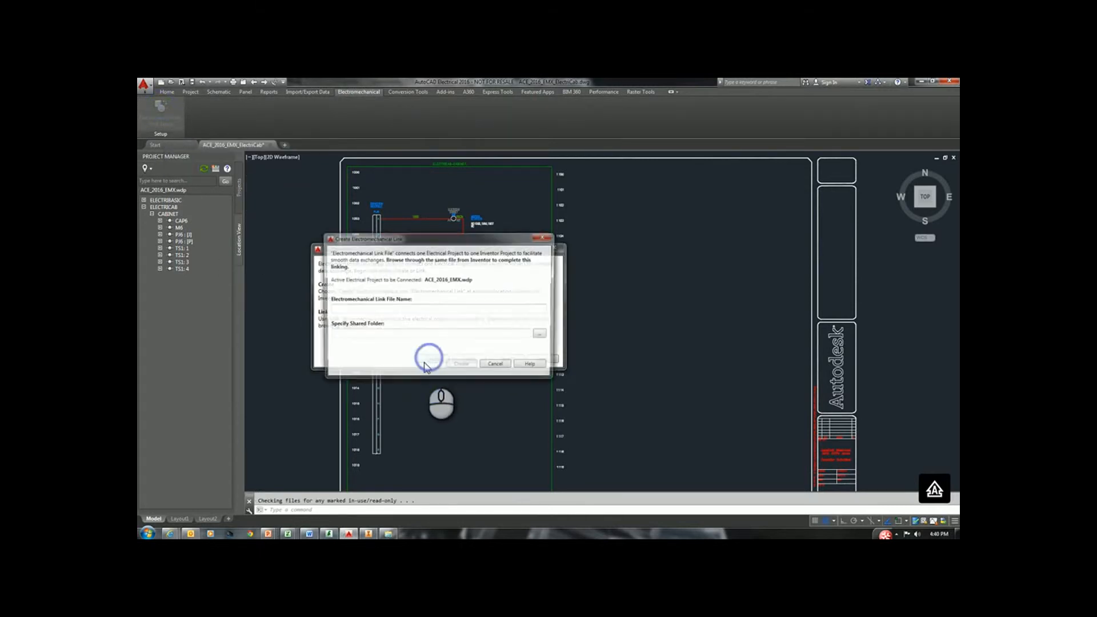
click(420, 309)
text(LINKED)
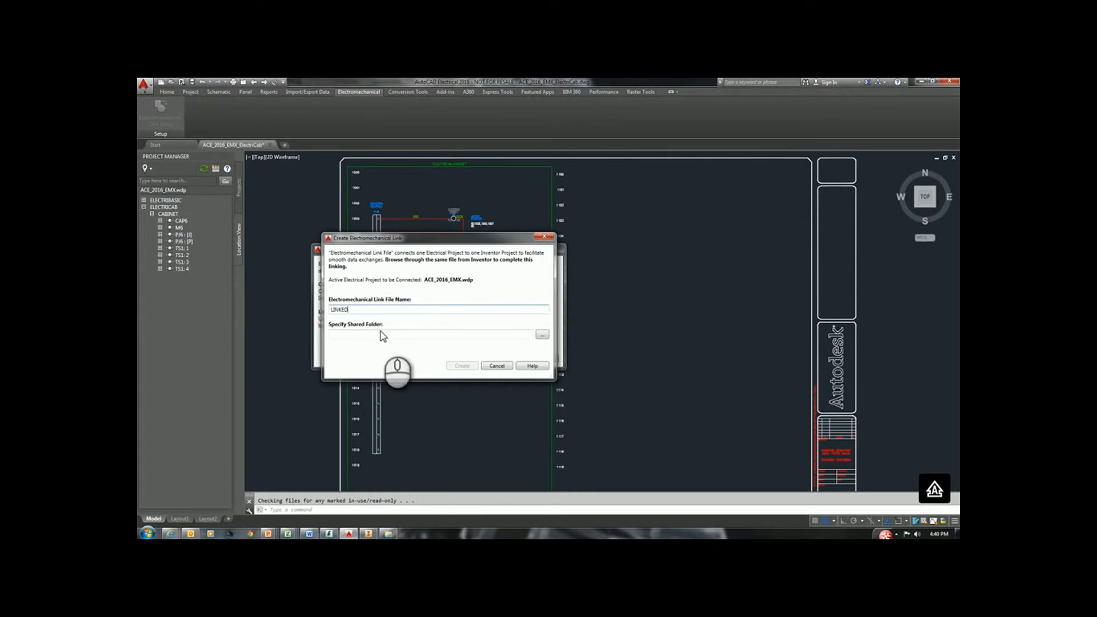
Step: Browse to the C drive's Electrical-Inventor Connection shared folder and create the link file
click(541, 335)
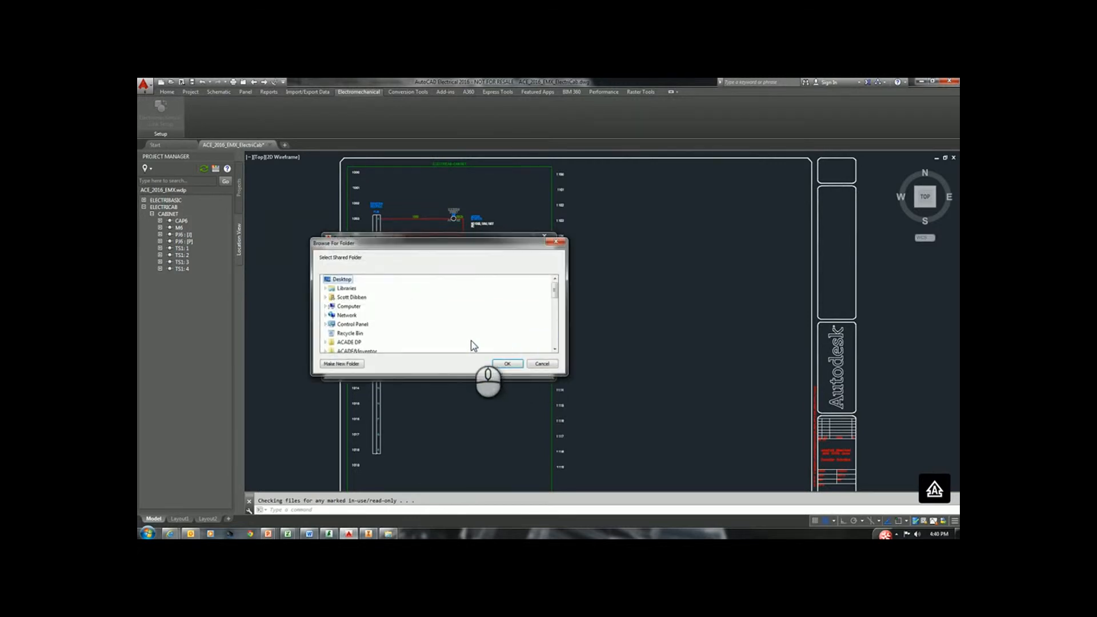
click(331, 308)
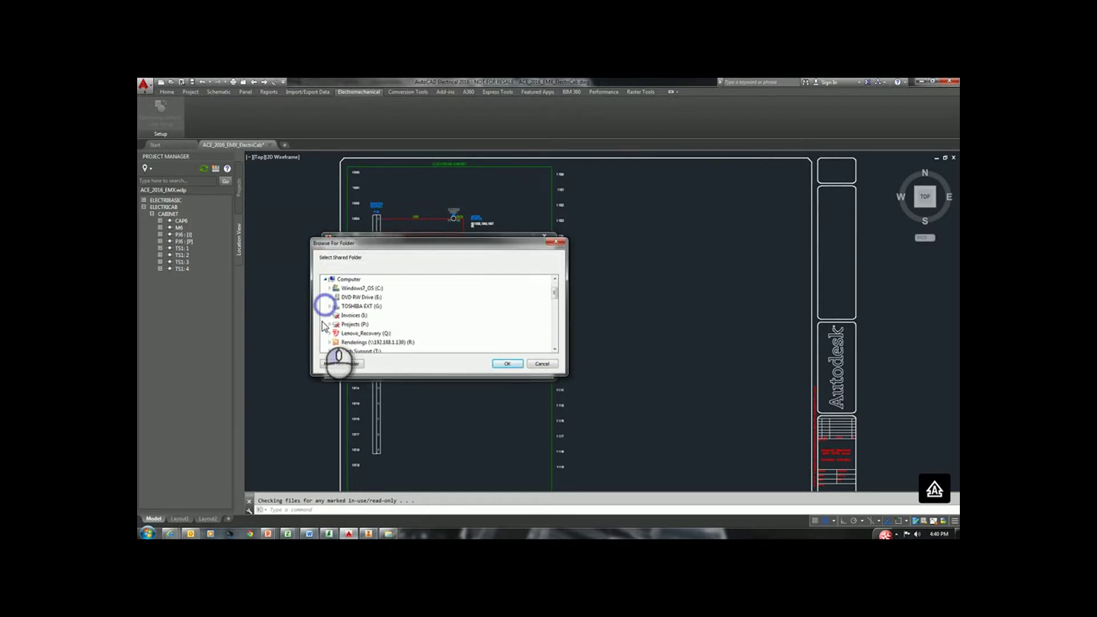
click(336, 297)
double_click(354, 299)
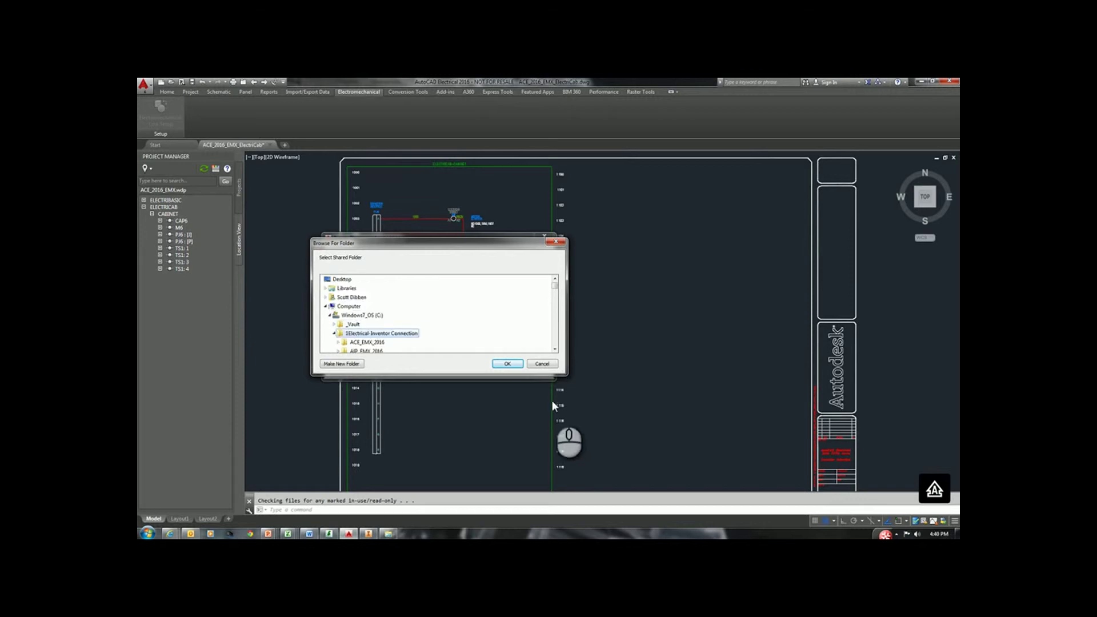
click(509, 364)
click(462, 365)
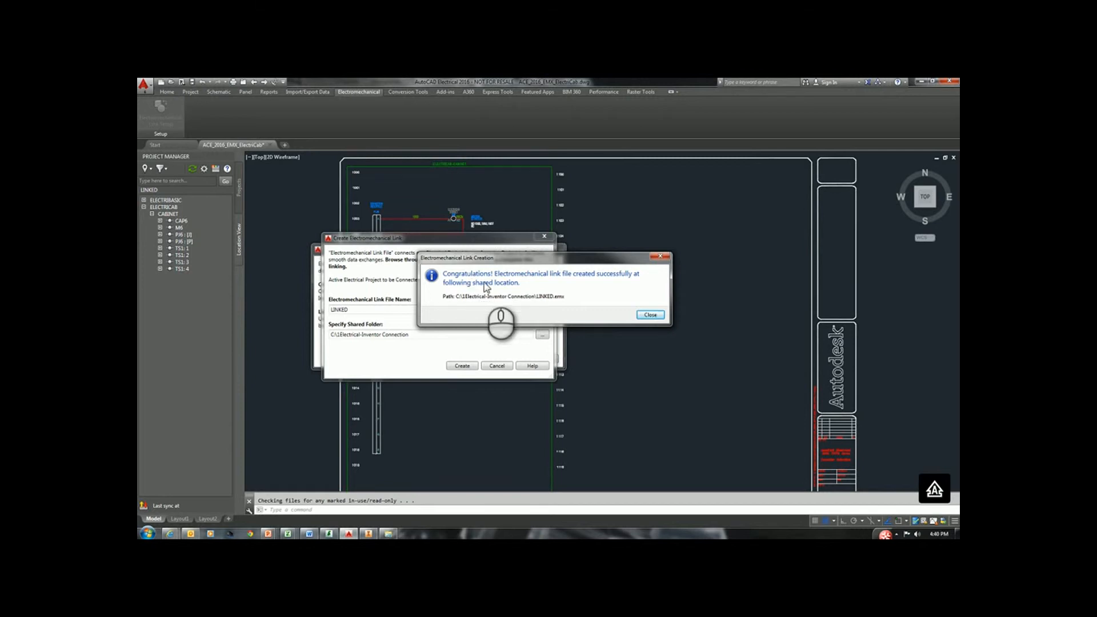
Step: Dismiss the success message, review the link properties keeping AutoCAD Electrical conflict preference, and close
click(650, 314)
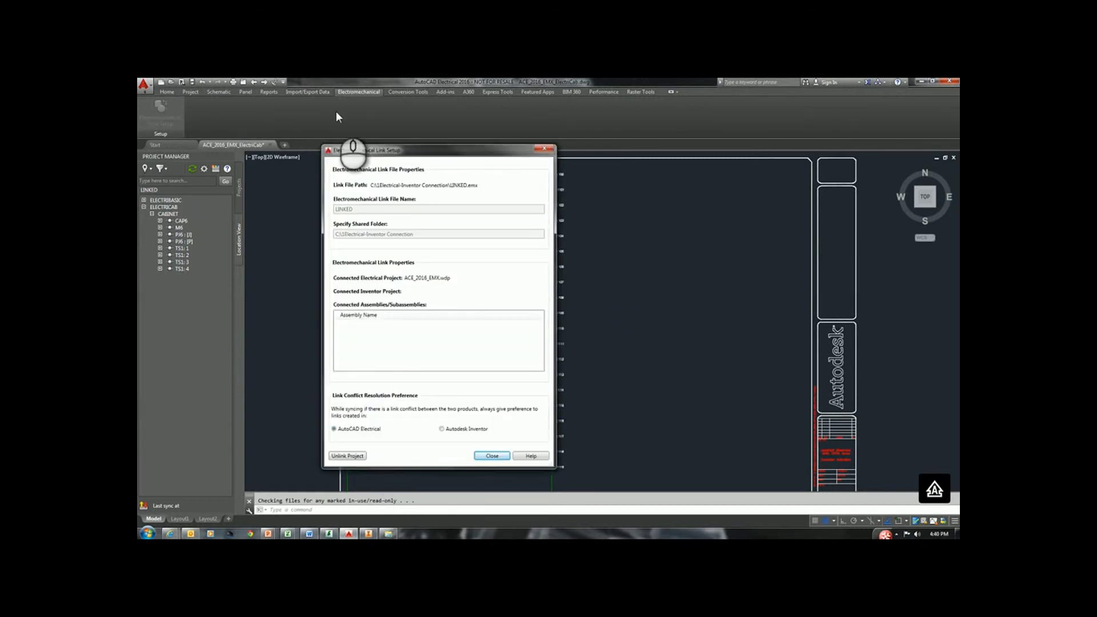
drag(384, 151, 391, 125)
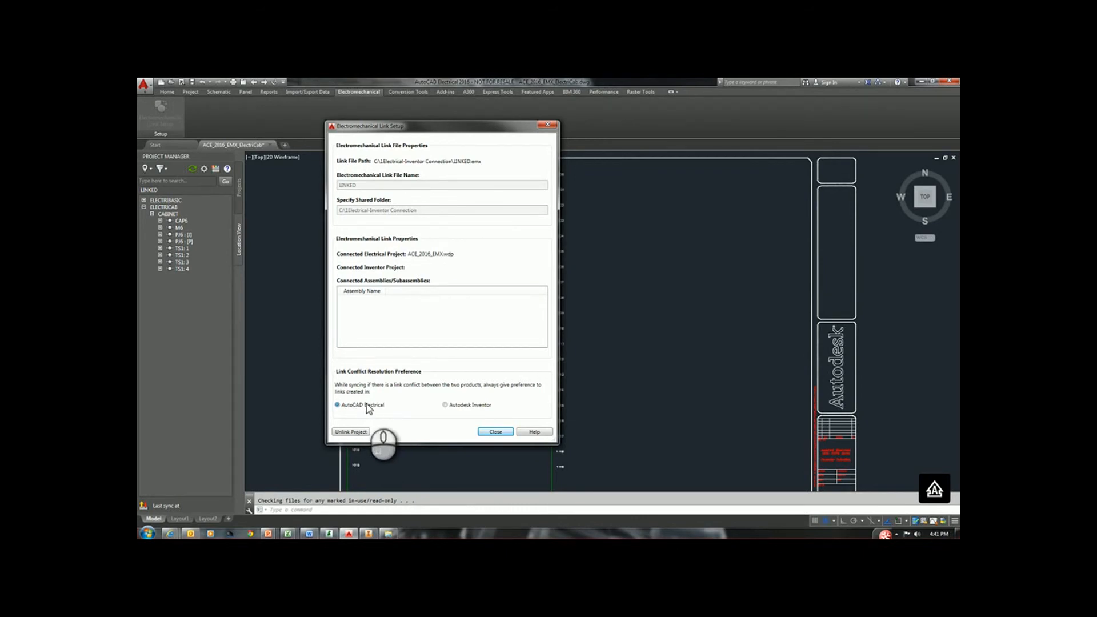
click(495, 432)
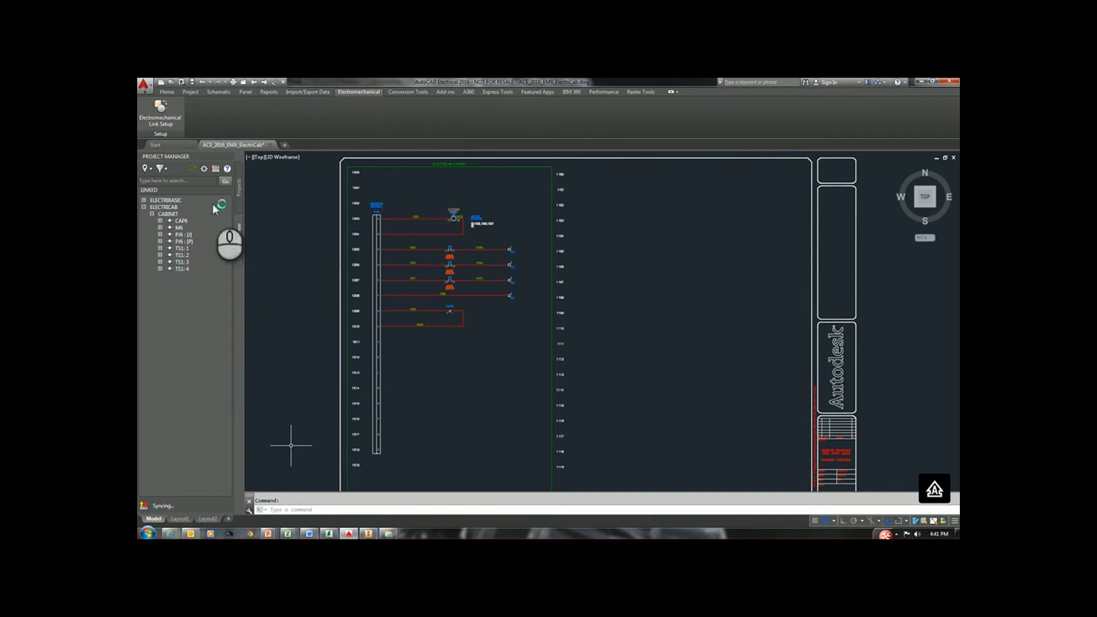
Step: Set the link's Sync Settings to every 15 minutes with Run sync on every save kept checked
click(204, 169)
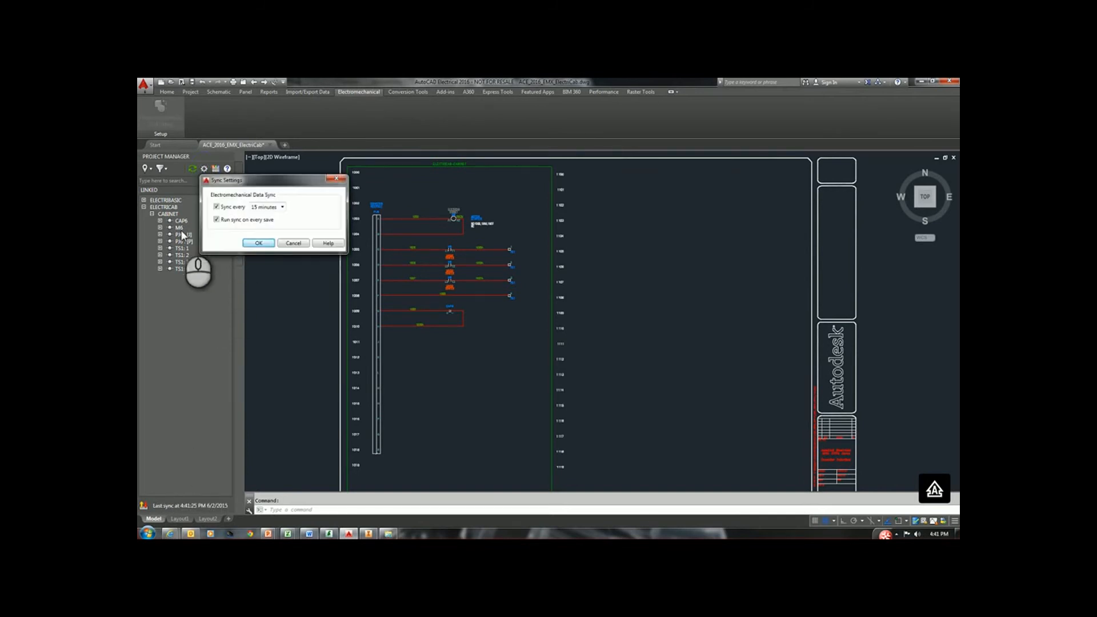
drag(255, 182, 419, 164)
click(446, 189)
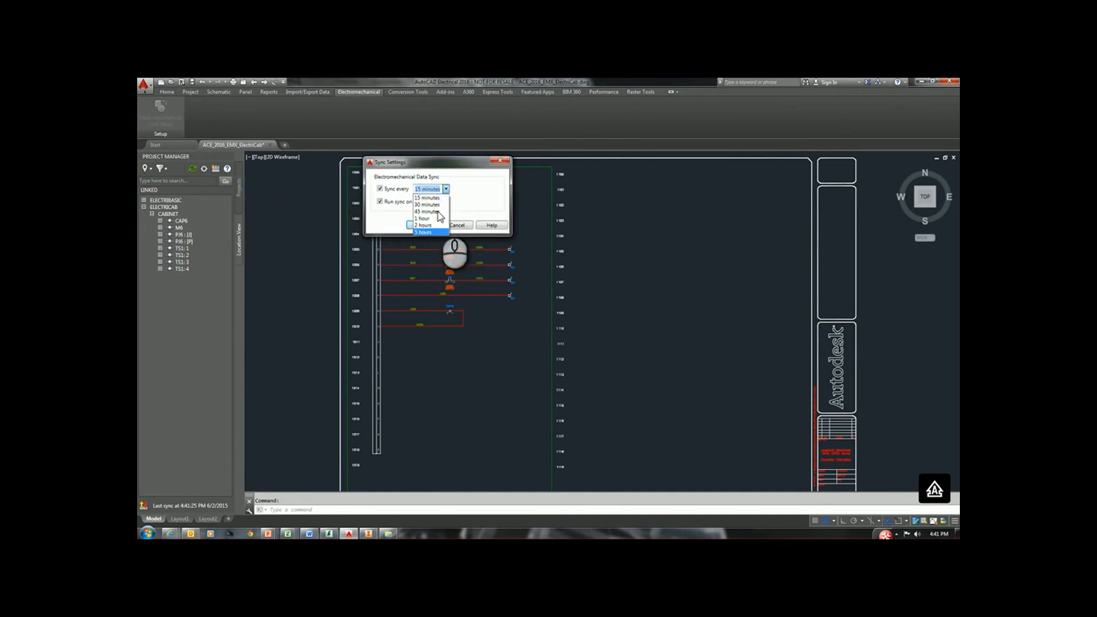
click(428, 197)
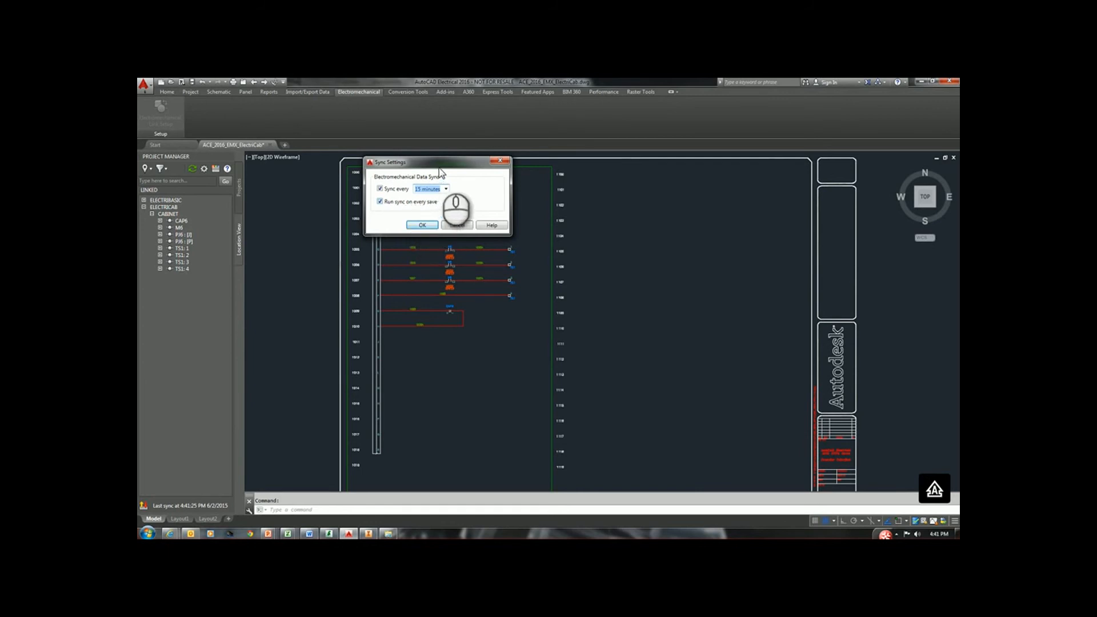
mouse_move(439, 164)
mouse_down()
mouse_move(439, 239)
mouse_move(489, 221)
mouse_up()
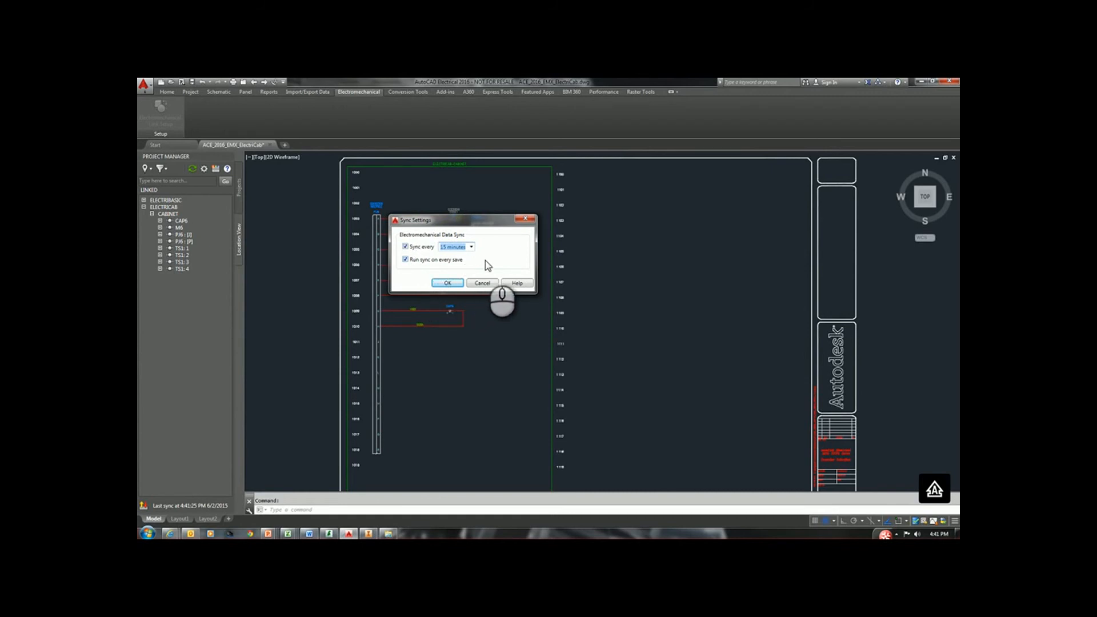
click(447, 283)
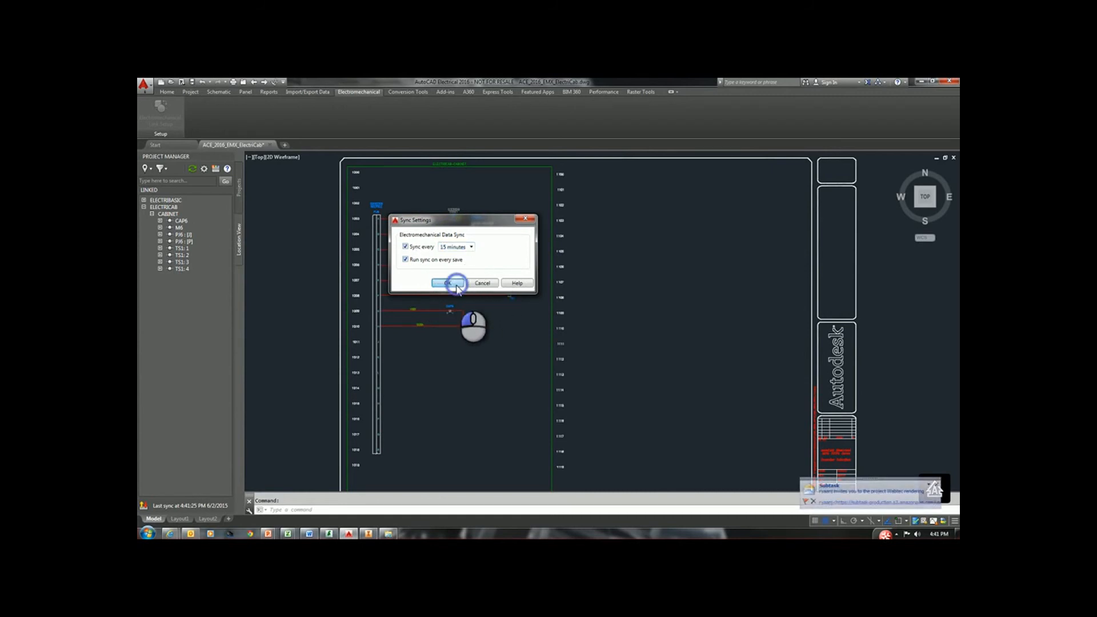